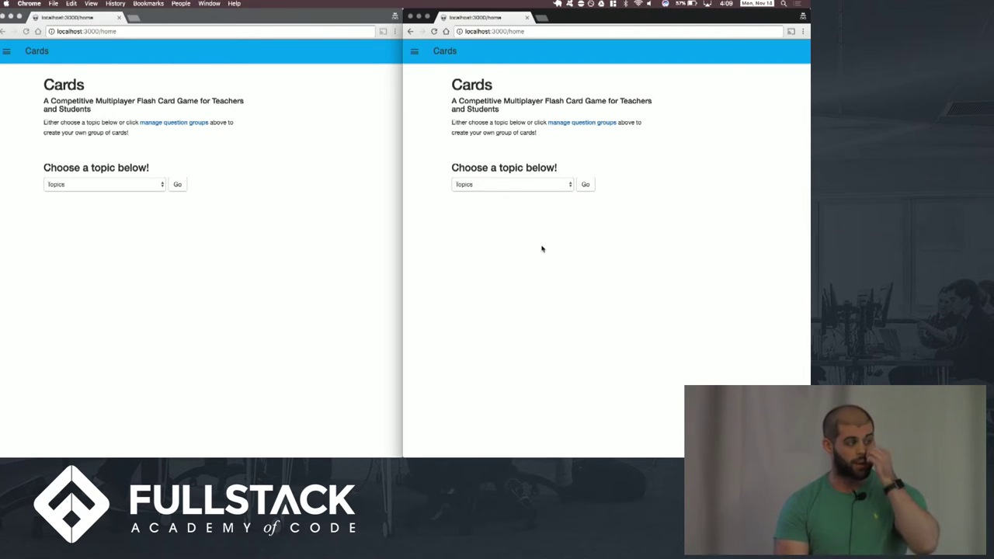
Start a JavaScript Libraries game in the first window and join it from the second window
left_click(513, 189)
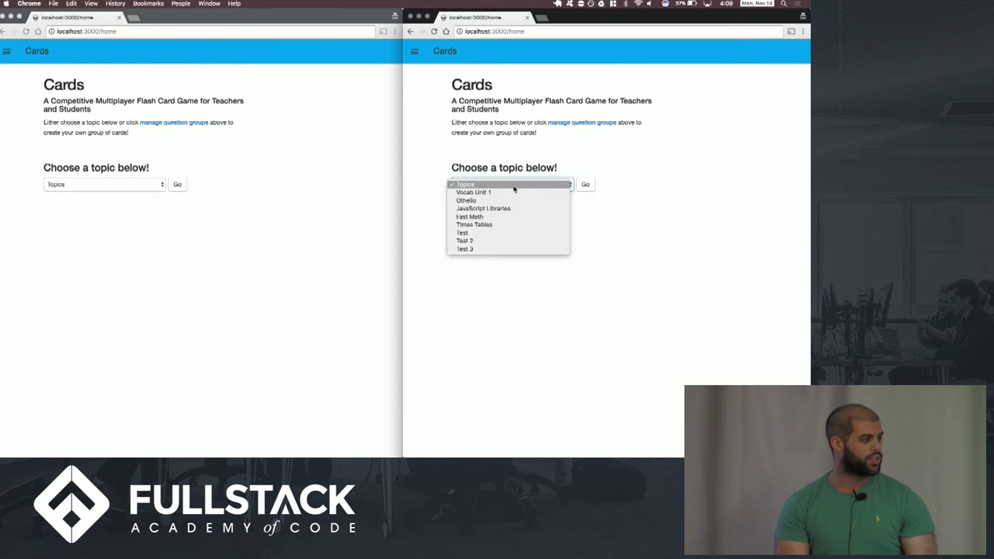
left_click(518, 208)
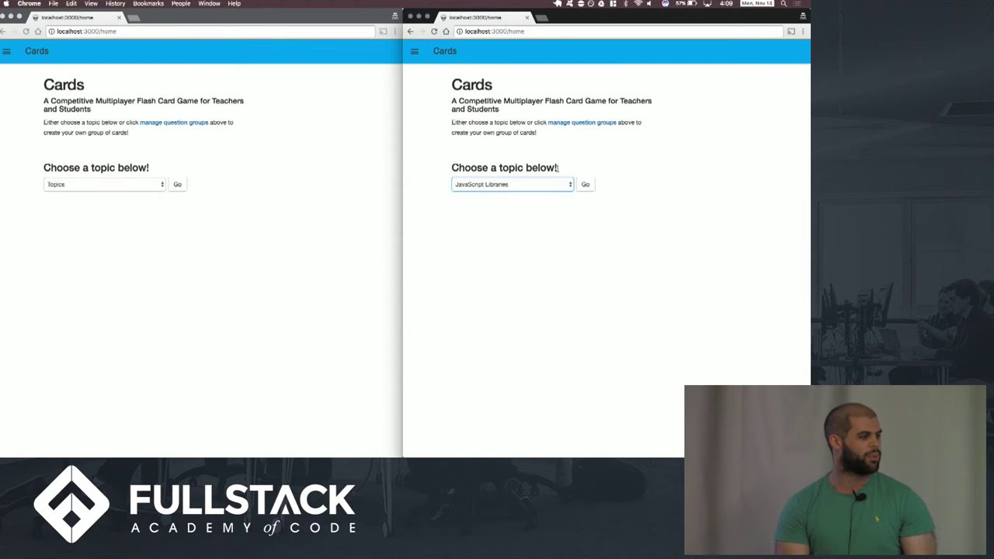
left_click(587, 184)
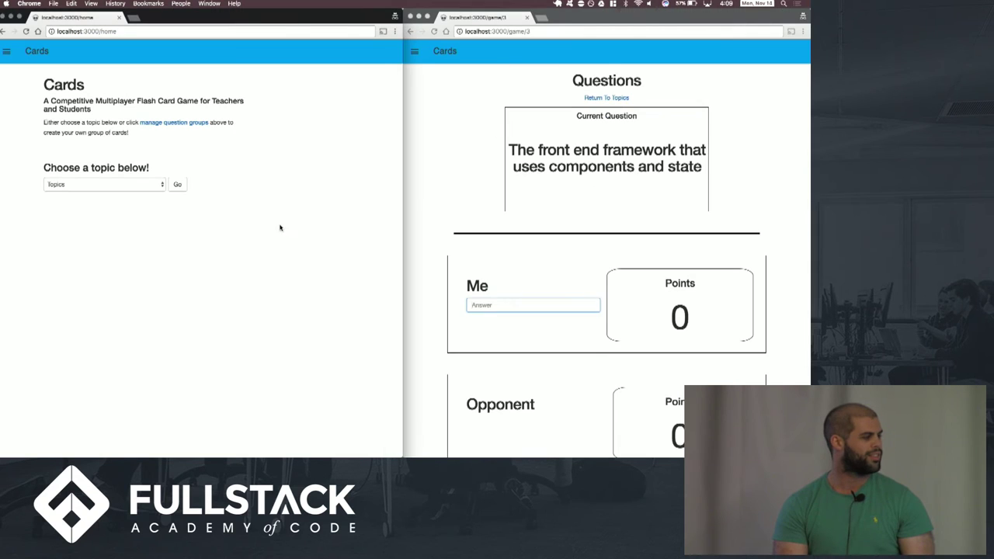
left_click(149, 189)
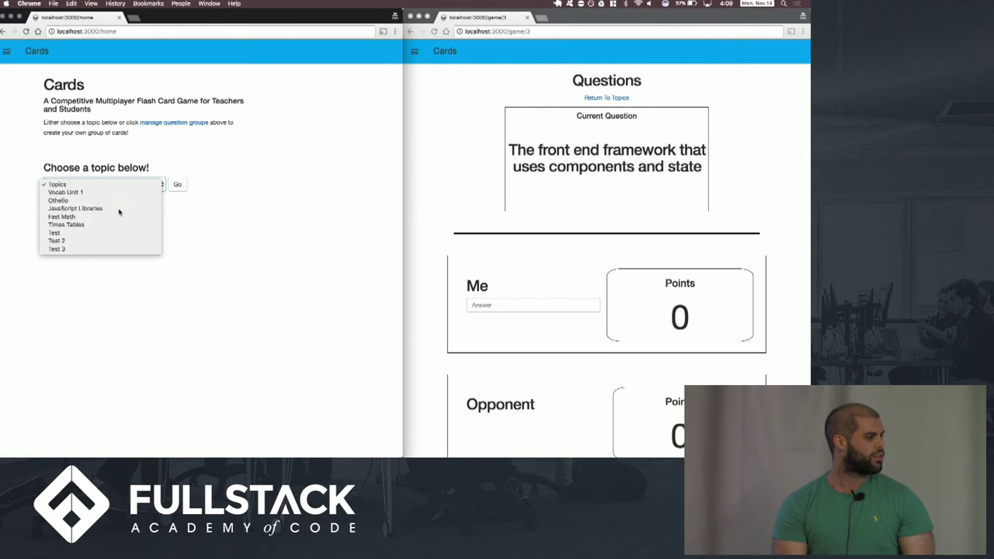
left_click(118, 211)
left_click(178, 184)
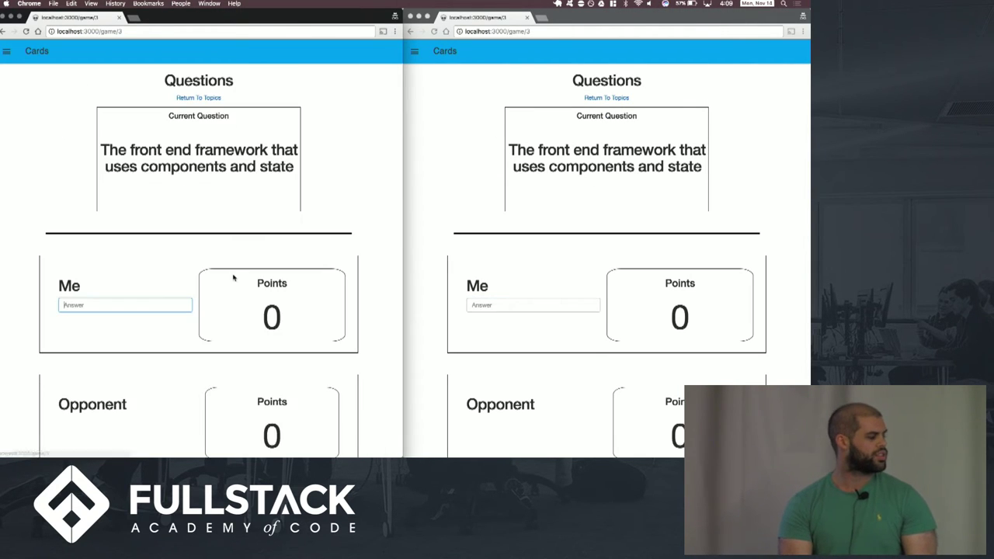
Answer the first question with 'React' to score one point
left_click(515, 289)
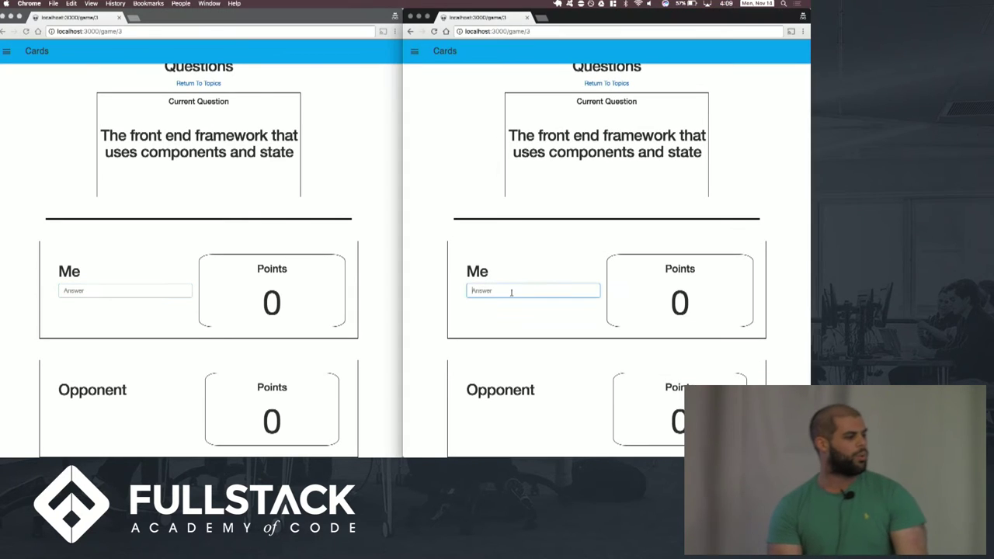
left_click(511, 256)
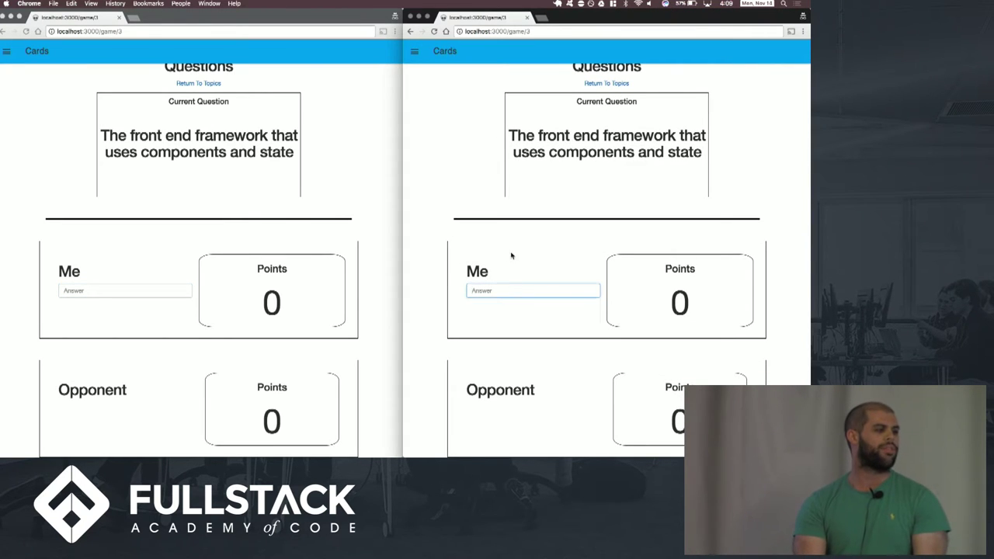
left_click(511, 288)
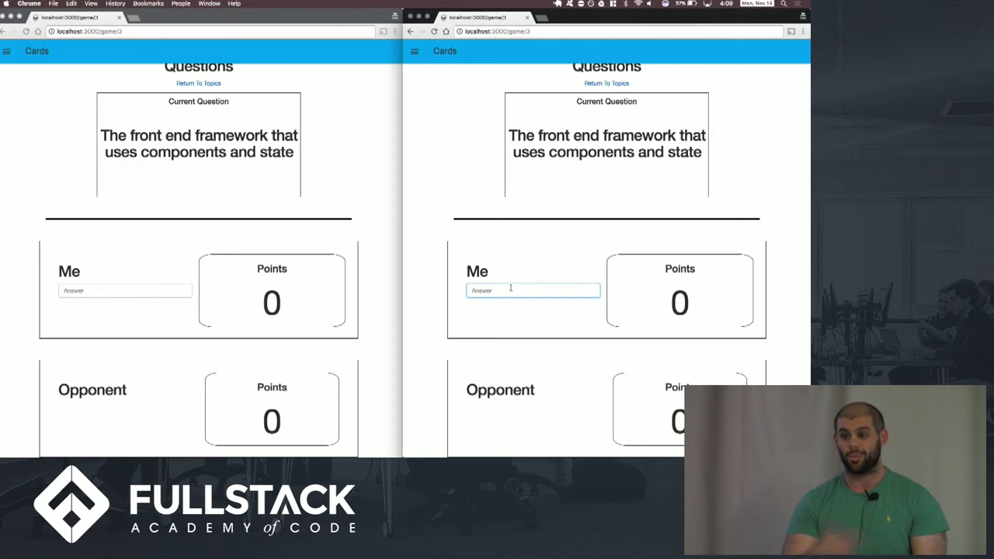
type("Re")
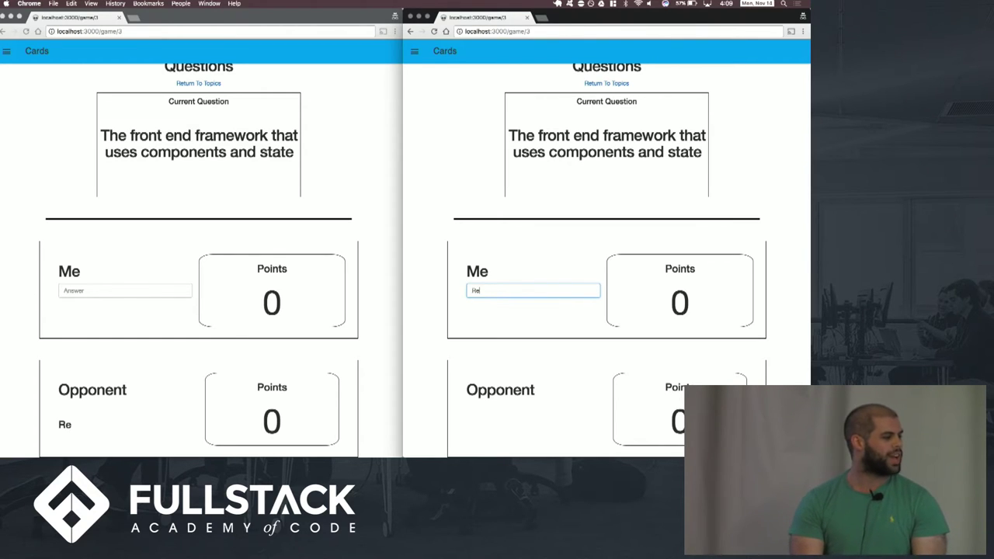
type("ac")
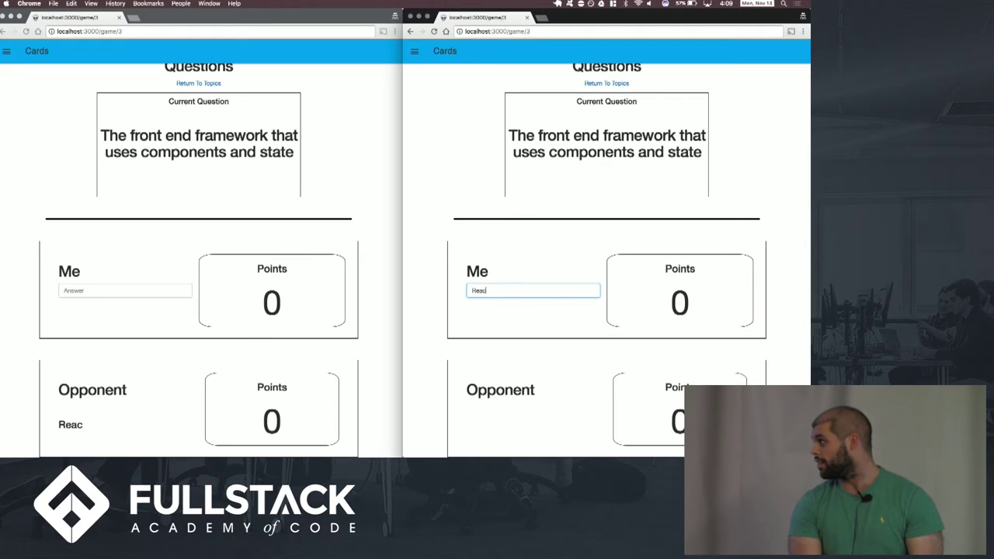
type("t")
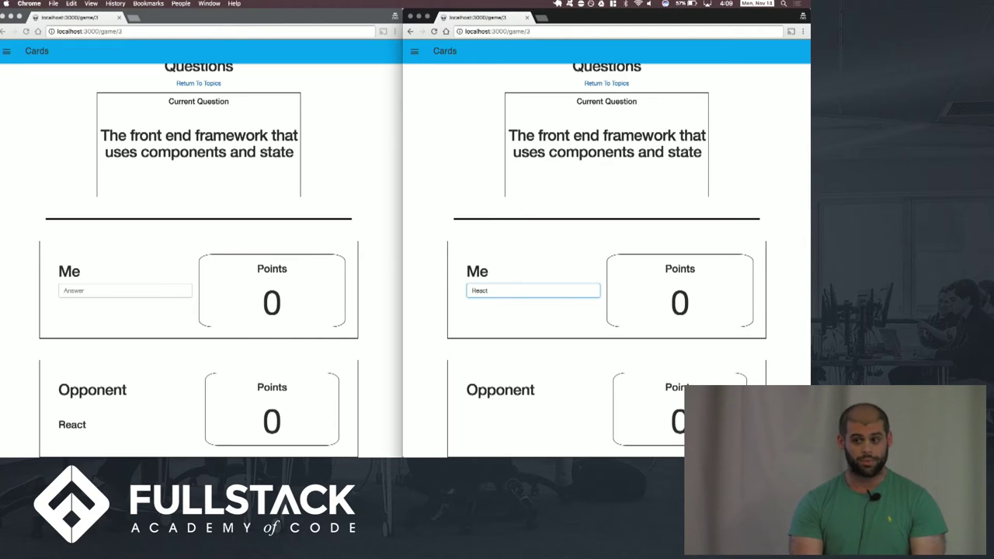
key("Return")
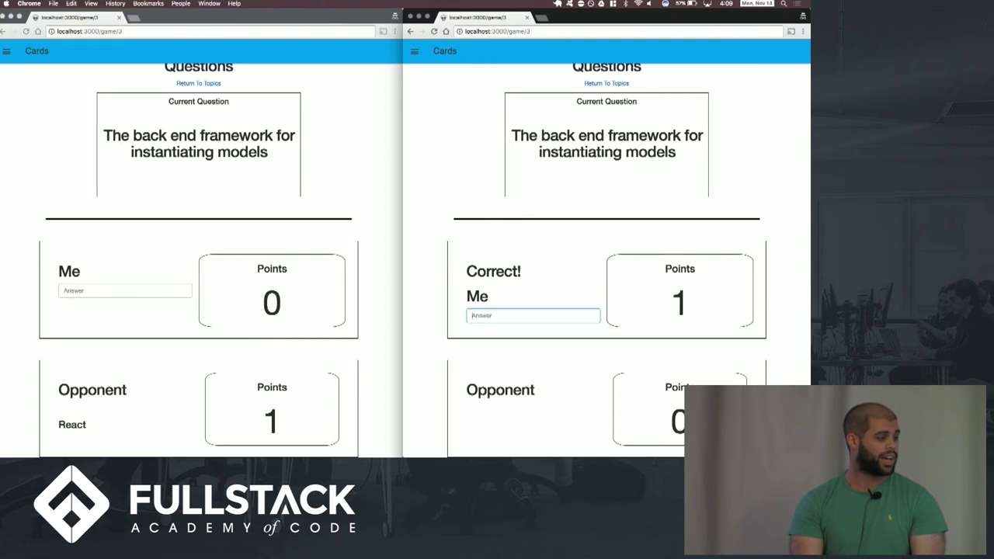
As the second player, answer 'Sequelize' and 'Express'
left_click(151, 291)
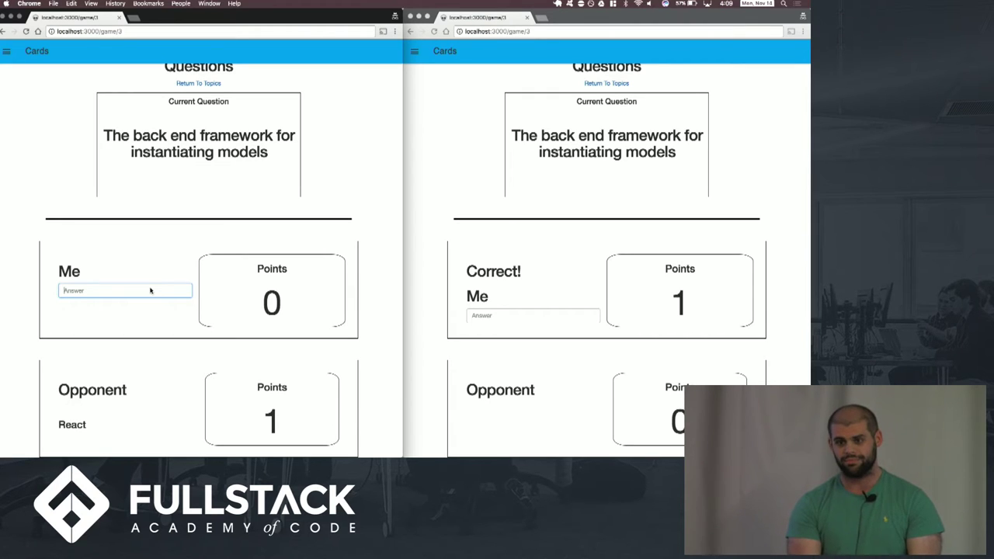
type("Sequelize")
key("Return")
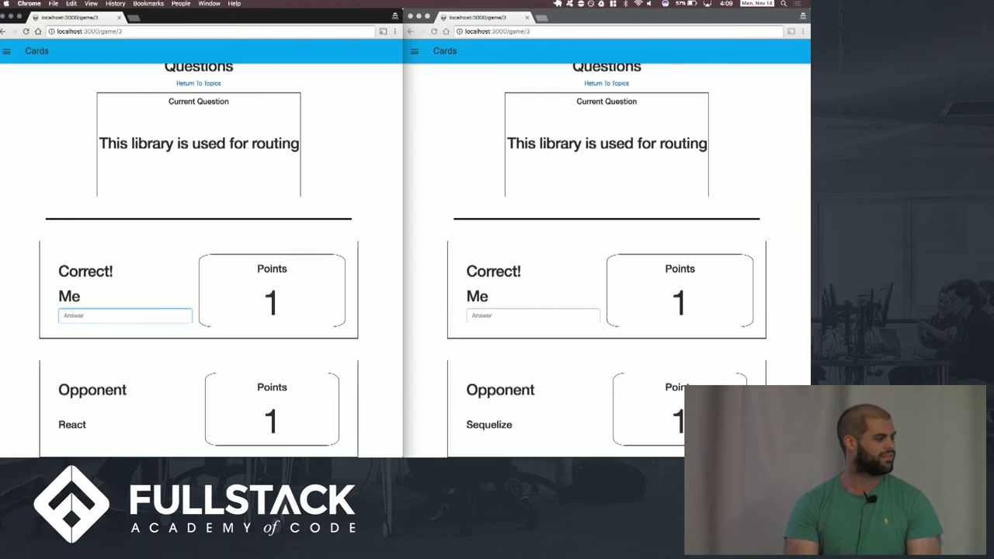
type("Express")
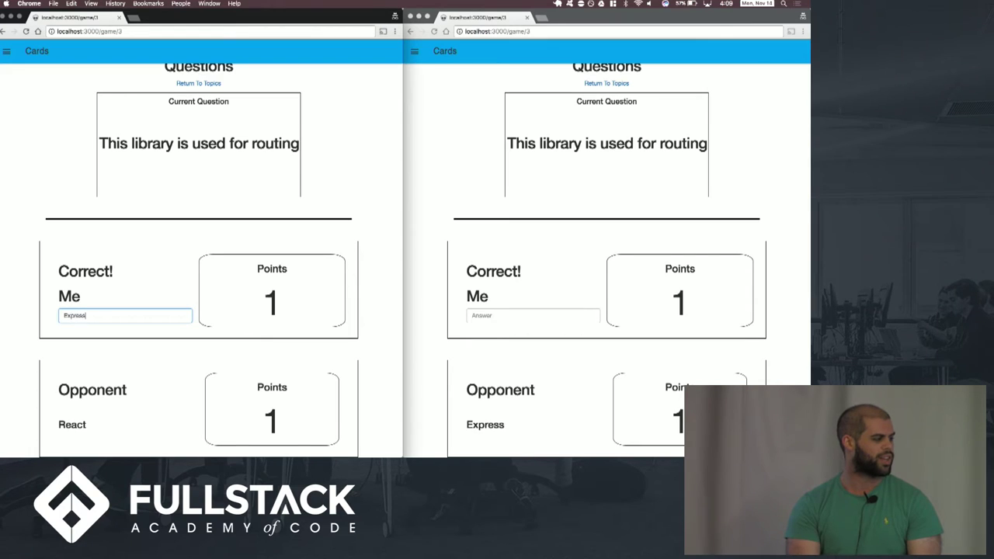
key("Return")
As the first player, answer 'Jquery', 'Angular' and 'Javascript' to reach GAME OVER at 3–2
left_click(482, 316)
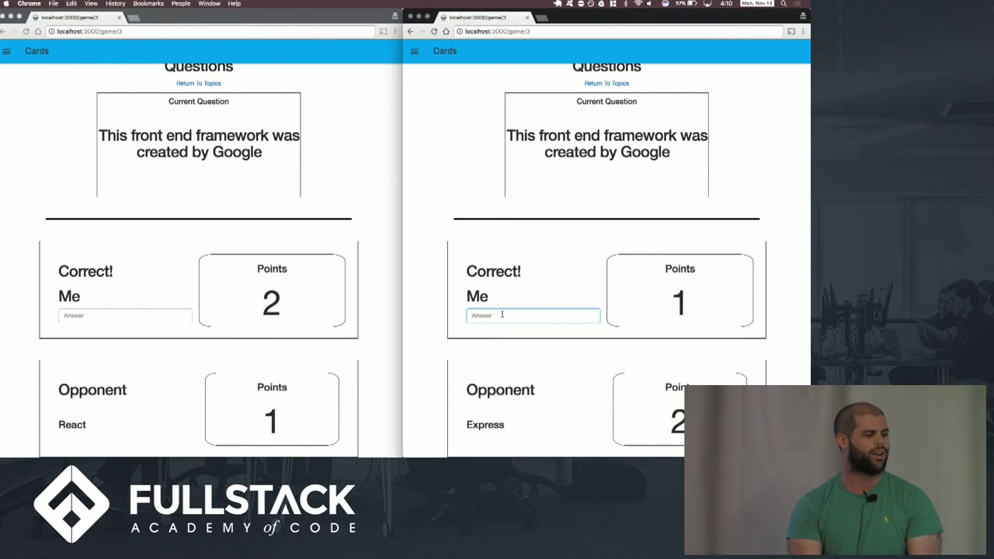
type("Jquery")
key("Return")
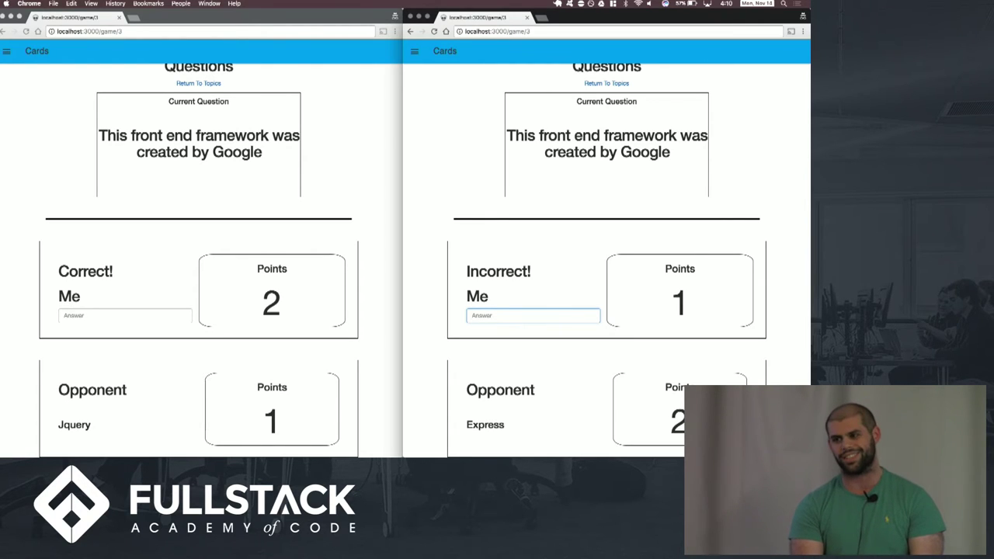
type("Angular")
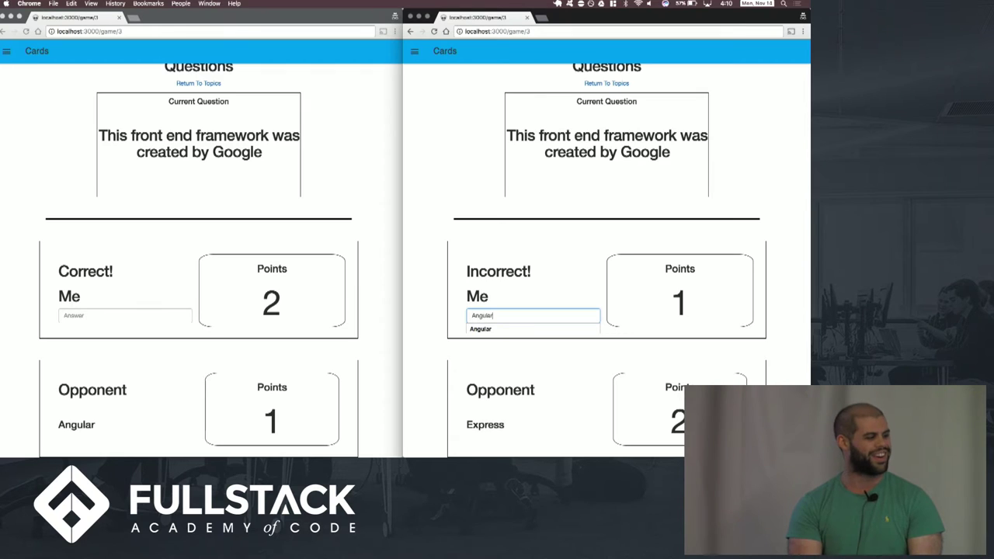
key("Return")
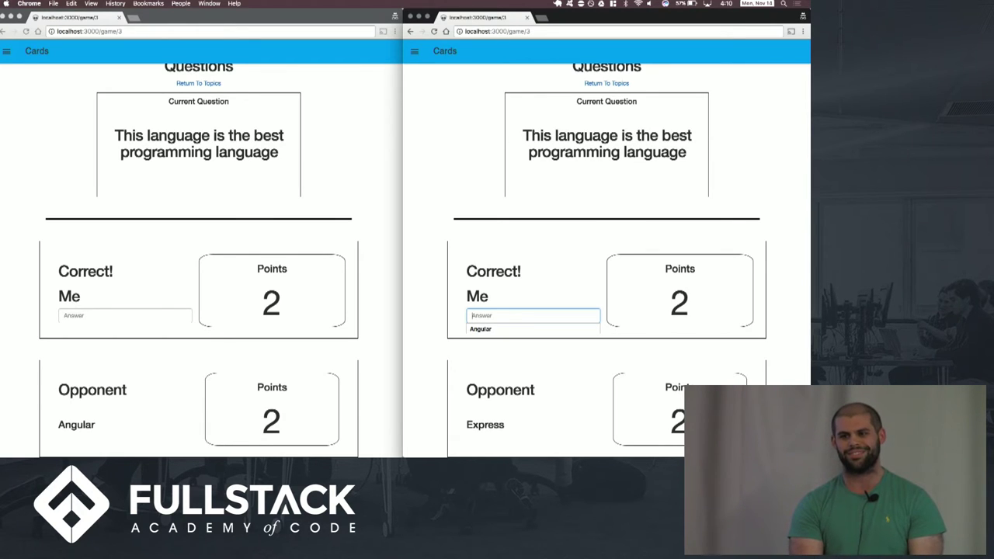
type("Javascript")
key("Return")
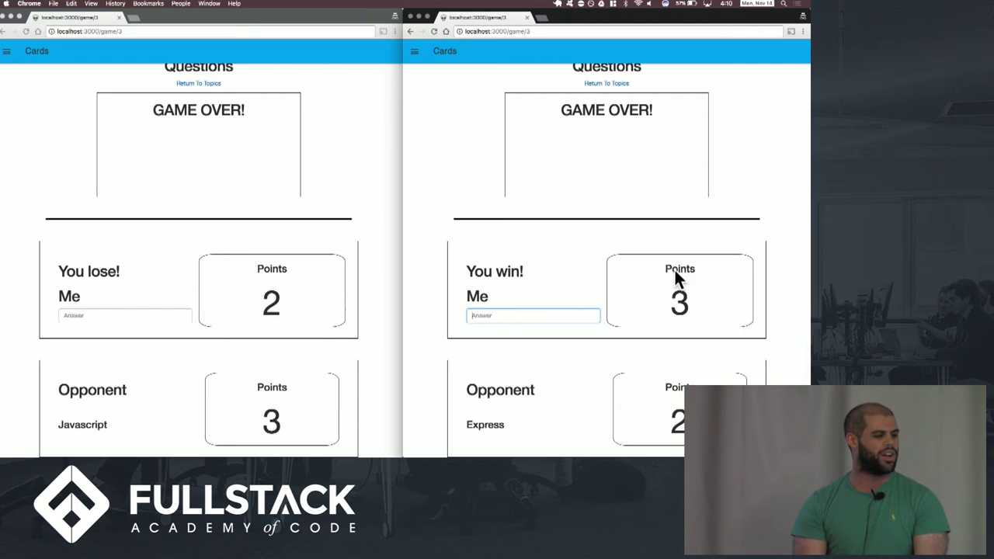
Maximize the browser window on the GAME OVER screen
left_click(492, 233)
scroll(488, 241, "up", 1)
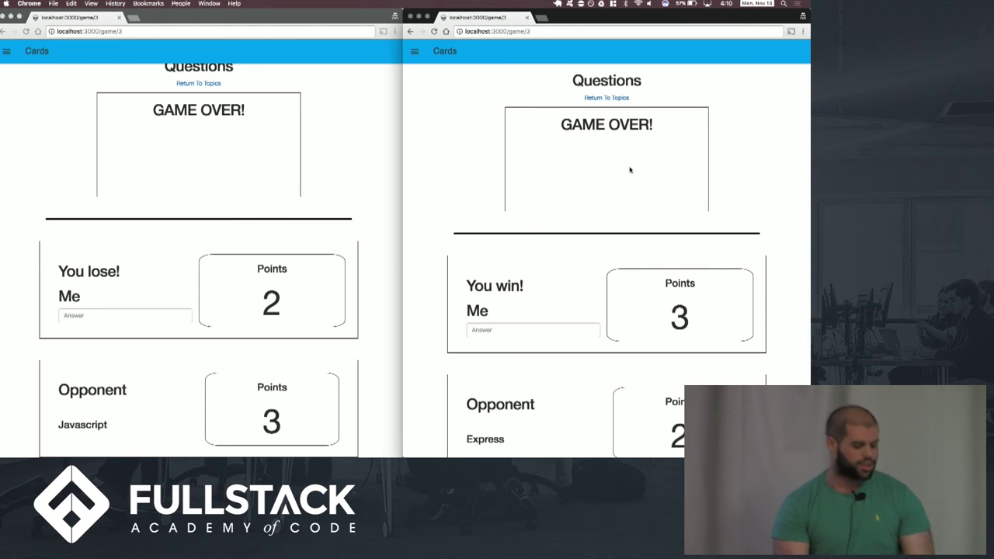
key("super+alt+f")
Create a question group 'Simpsons Characters' with category TV, then pick the Othello group
left_click(411, 99)
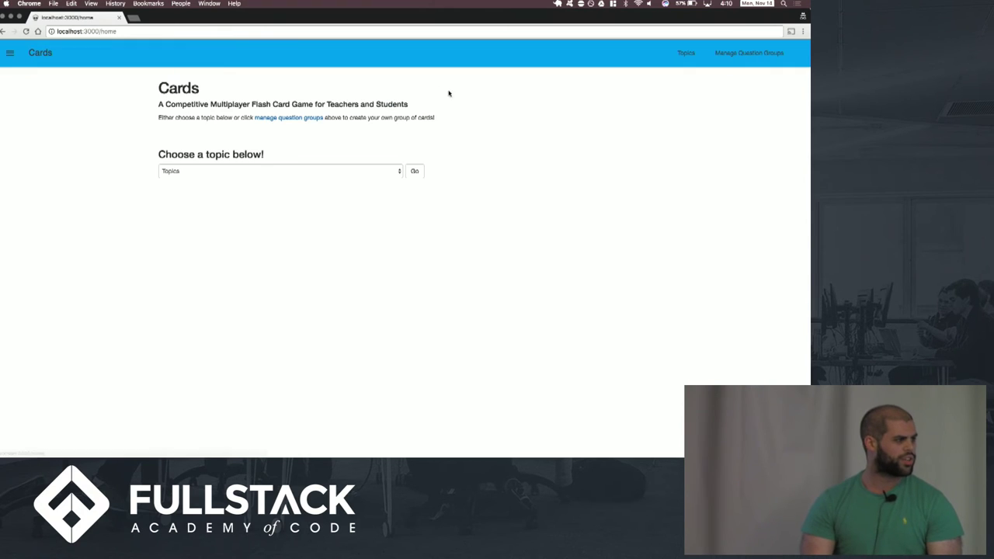
left_click(296, 118)
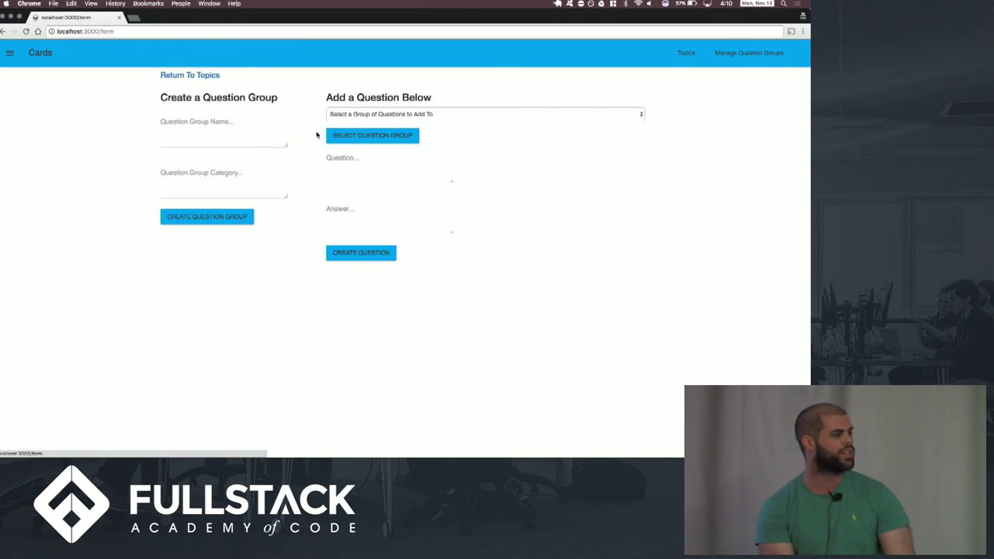
left_click(230, 129)
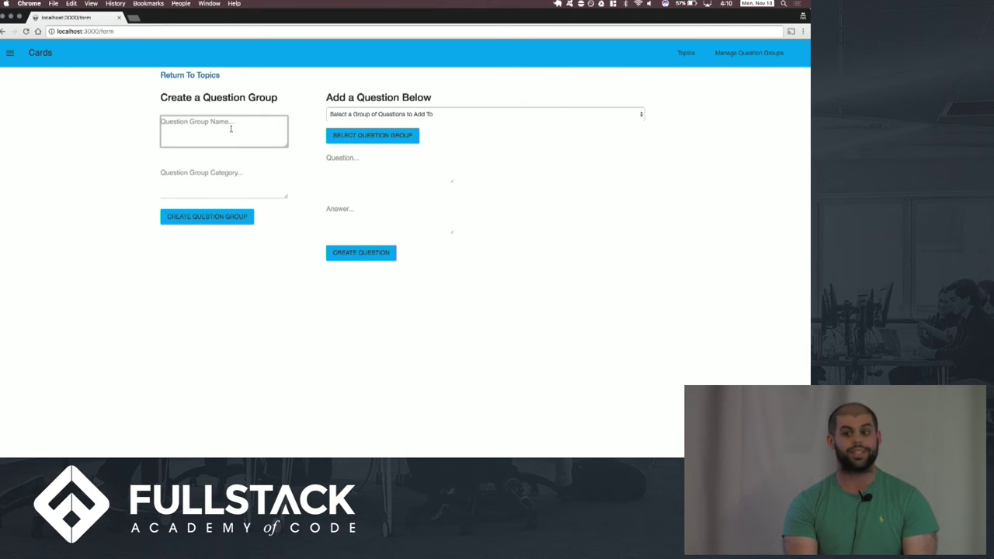
type("Simpsons Cha")
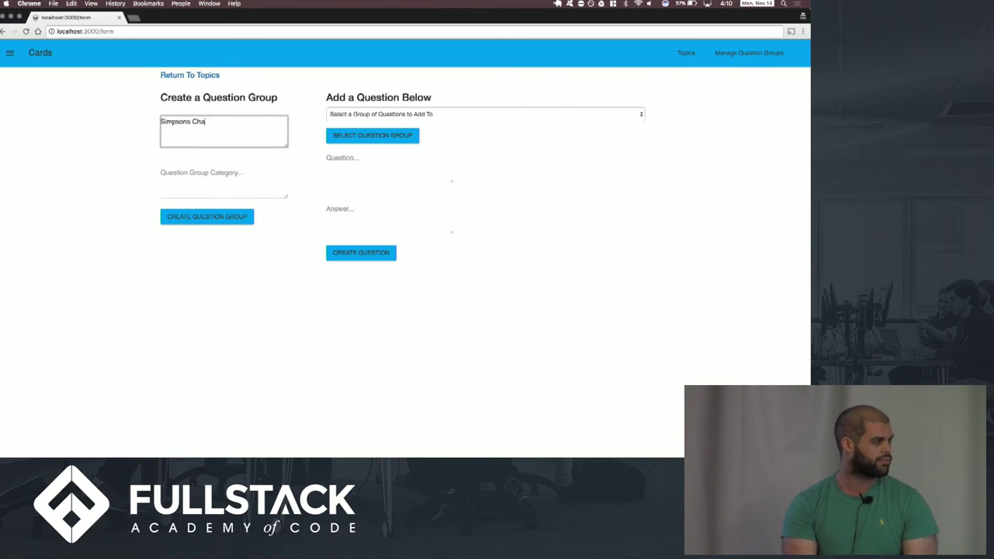
type("racters")
left_click(224, 176)
type("TV")
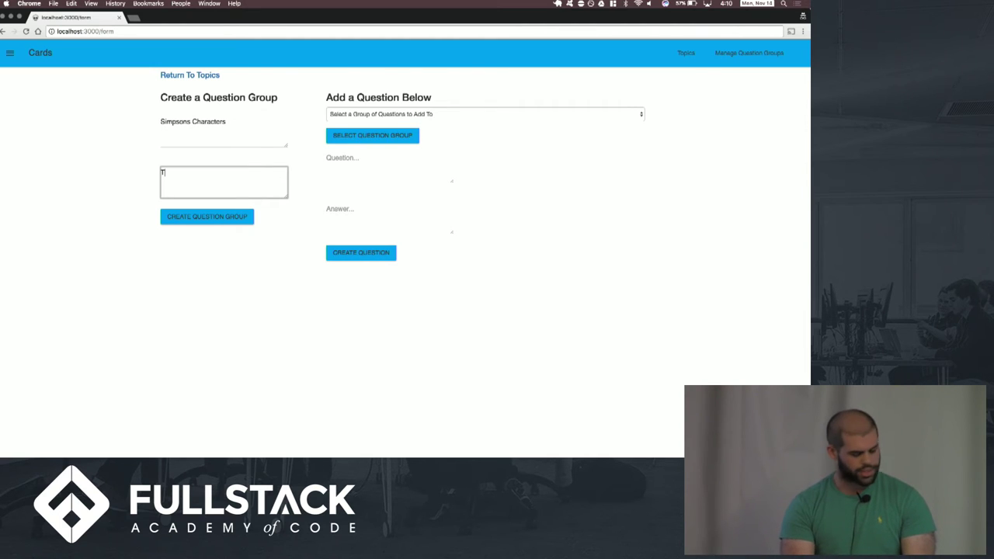
left_click(218, 221)
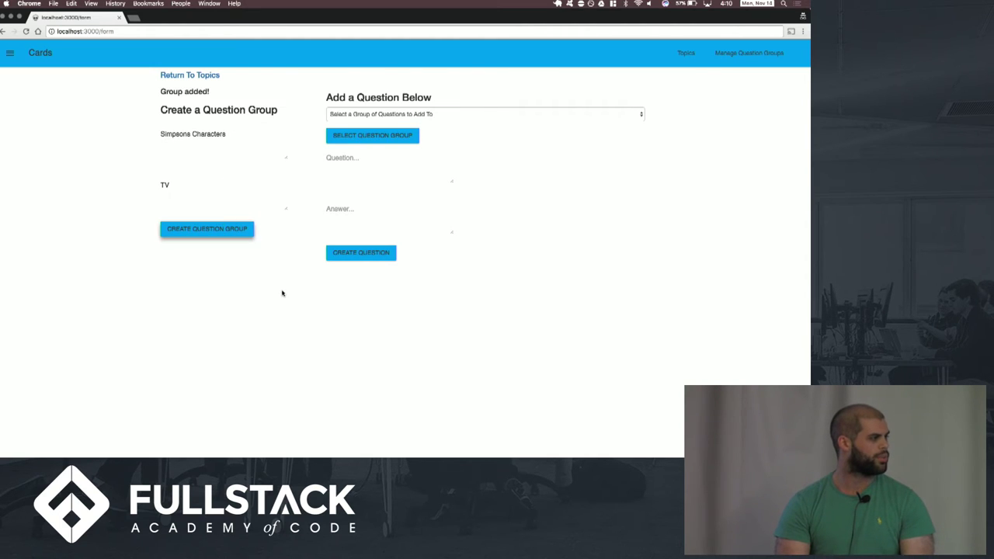
left_click(488, 115)
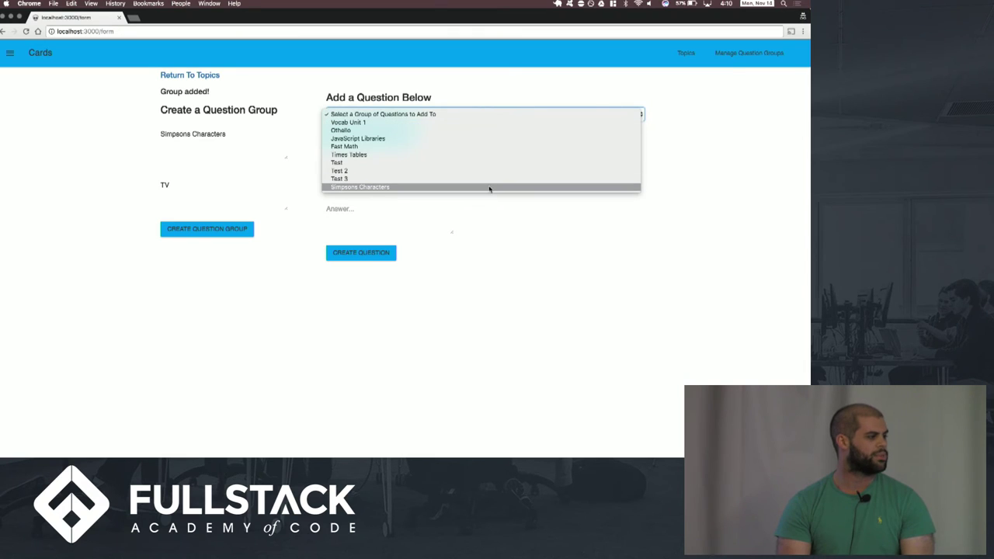
left_click(479, 130)
Add the Othello card "Who's Othello's Lieutenant?" with the answer 'Cassio'
left_click(397, 137)
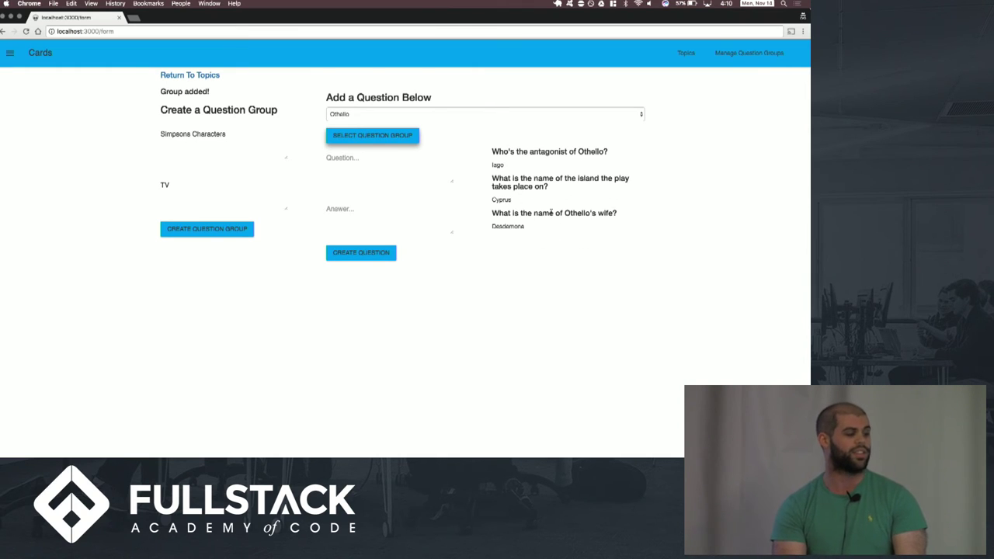
left_click(403, 170)
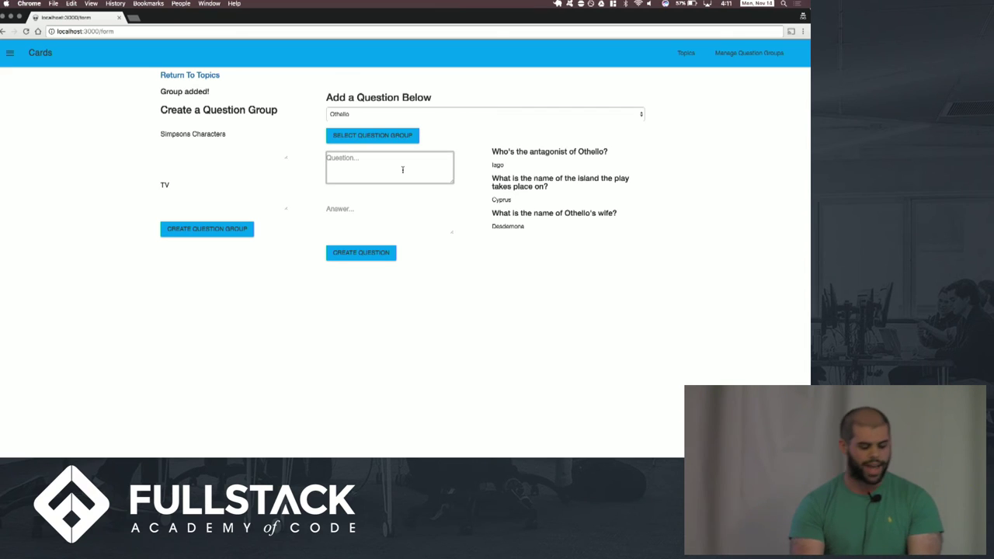
type("W")
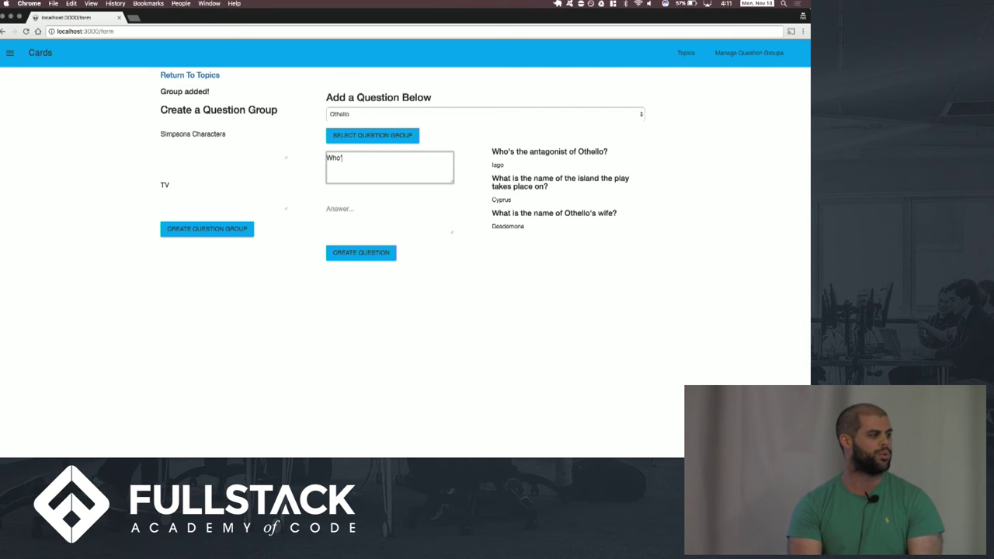
type("ho's Othello's Lieu")
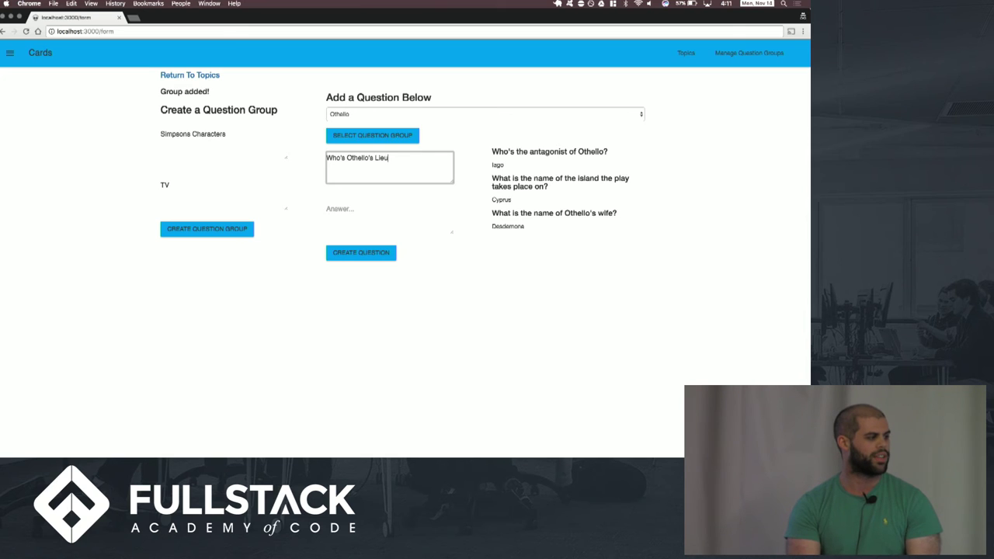
type("tentant?")
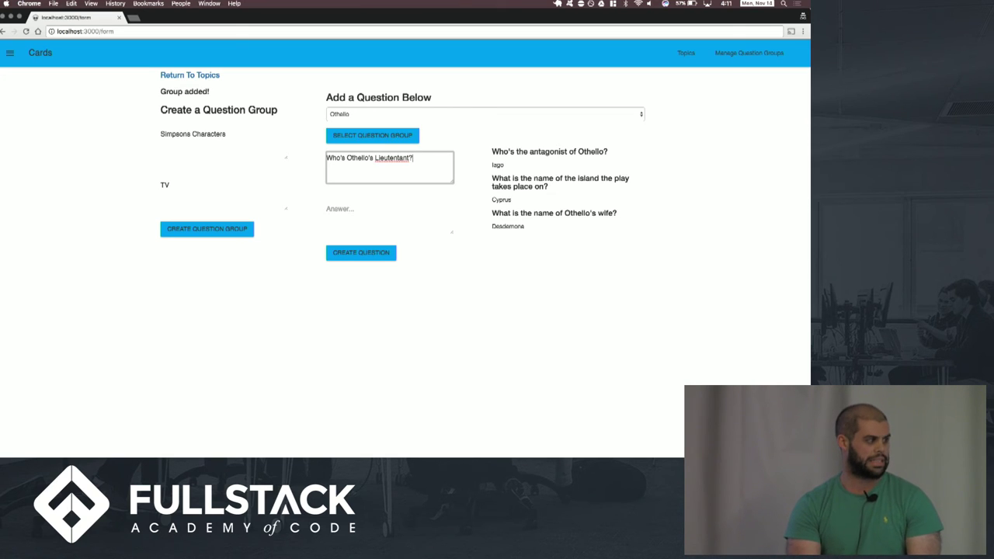
left_click(380, 217)
type("Cassio")
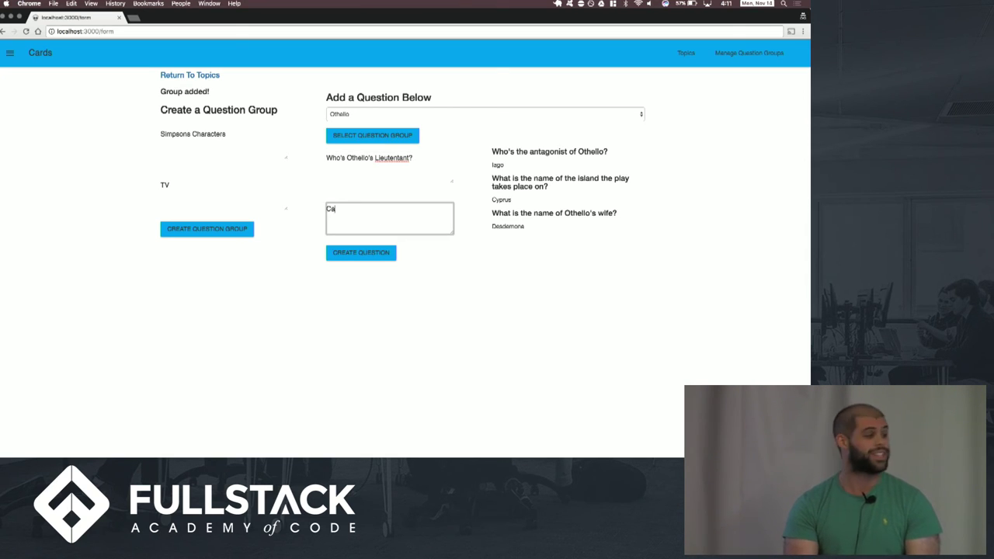
key("BackSpace")
key("BackSpace")
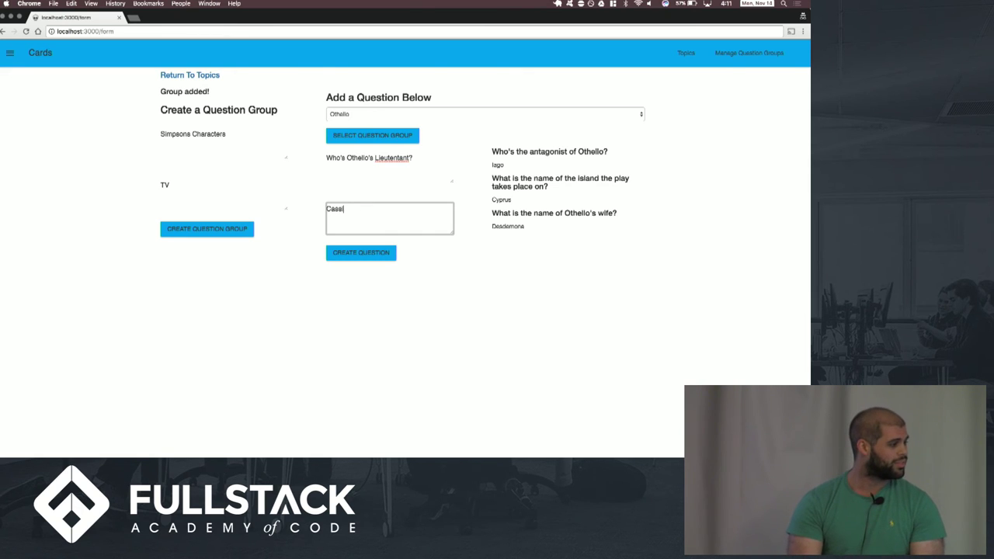
type("o")
left_click(372, 253)
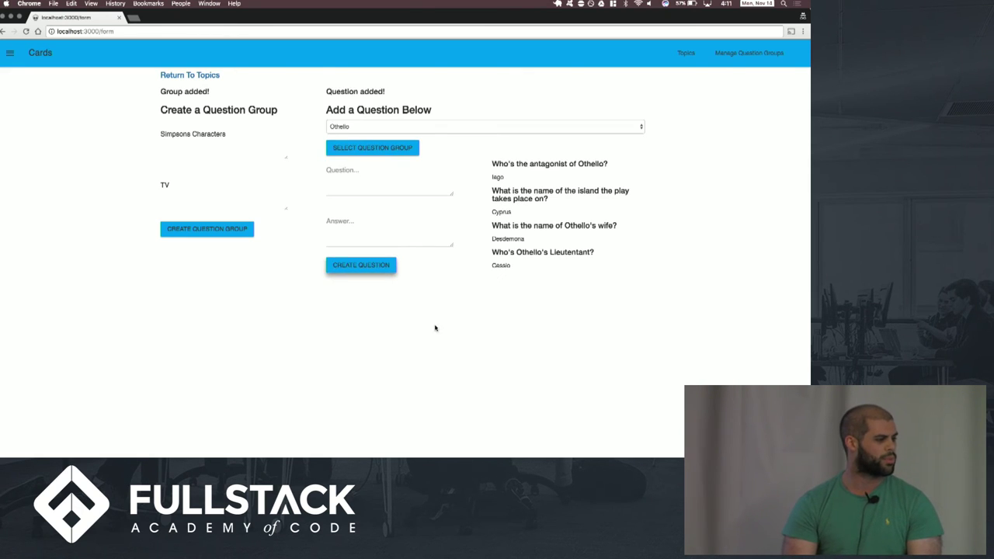
left_click(459, 132)
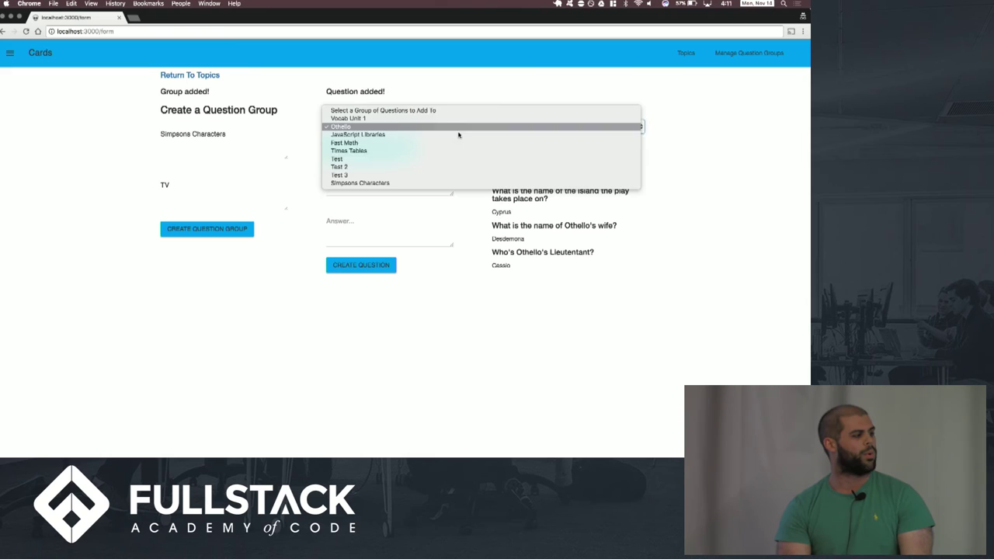
Load the Simpsons Characters group and add the card 'The father' answered 'Homer'
left_click(456, 183)
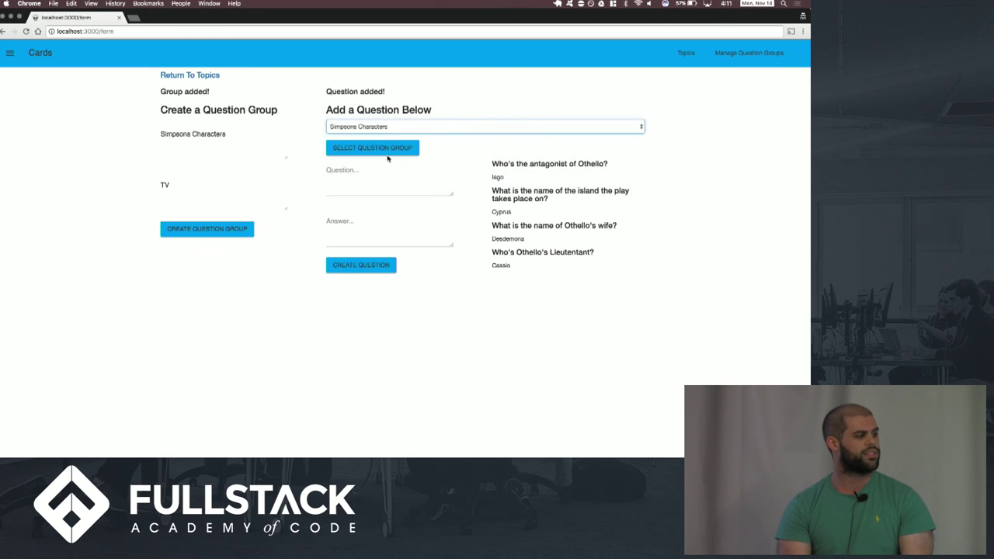
left_click(390, 146)
left_click(382, 174)
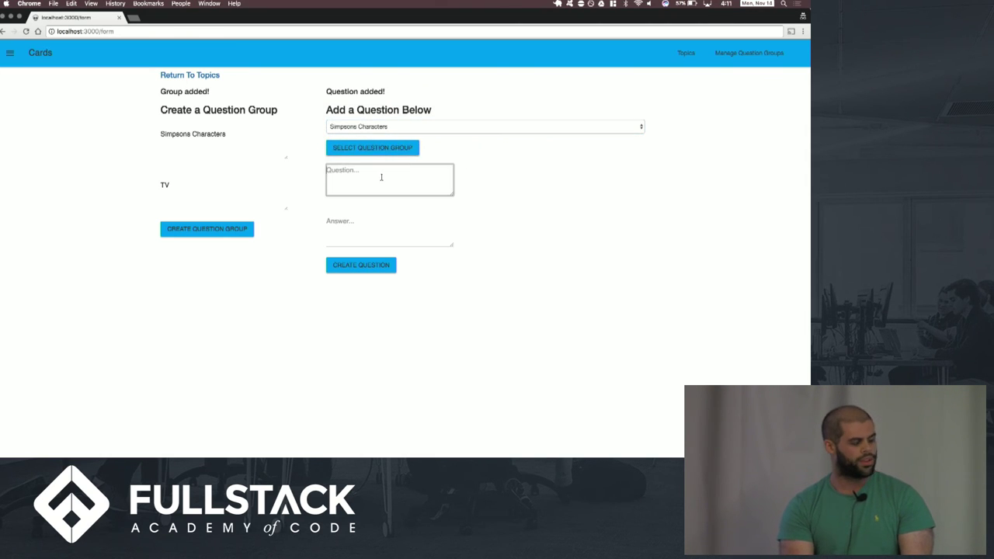
type("The father")
key("Tab")
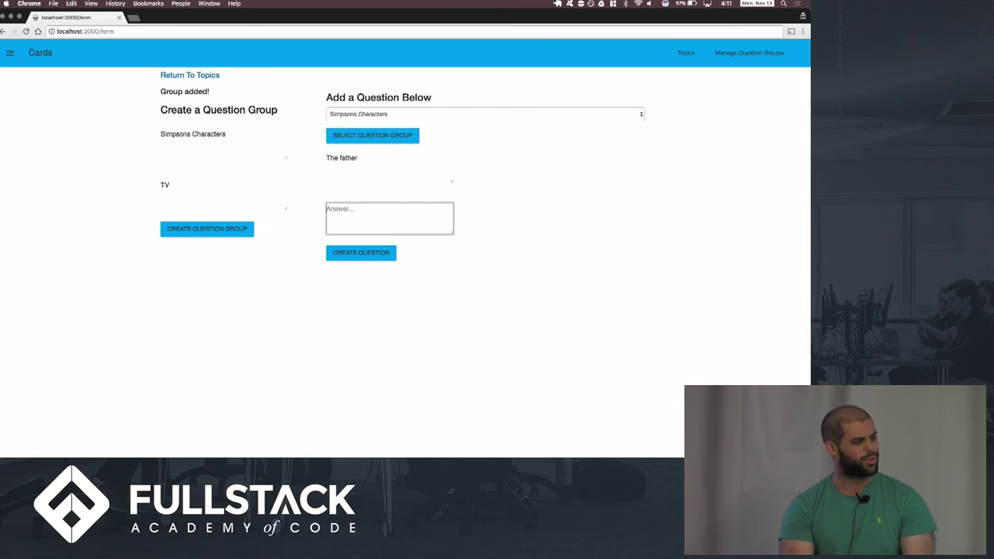
type("Hom")
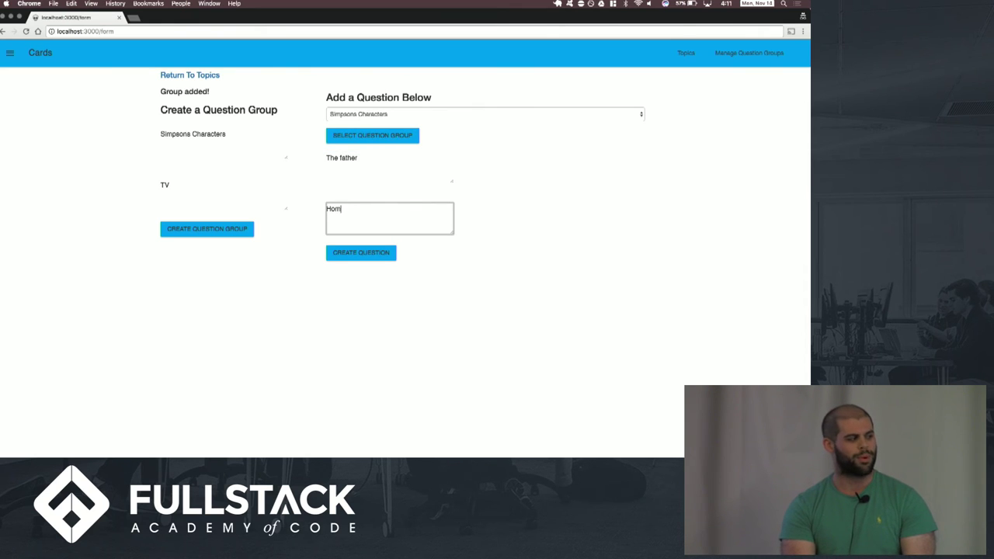
type("er")
left_click(367, 252)
Add the card 'The mother' answered 'Marge' and return to the topics page
left_click(362, 178)
type("Th")
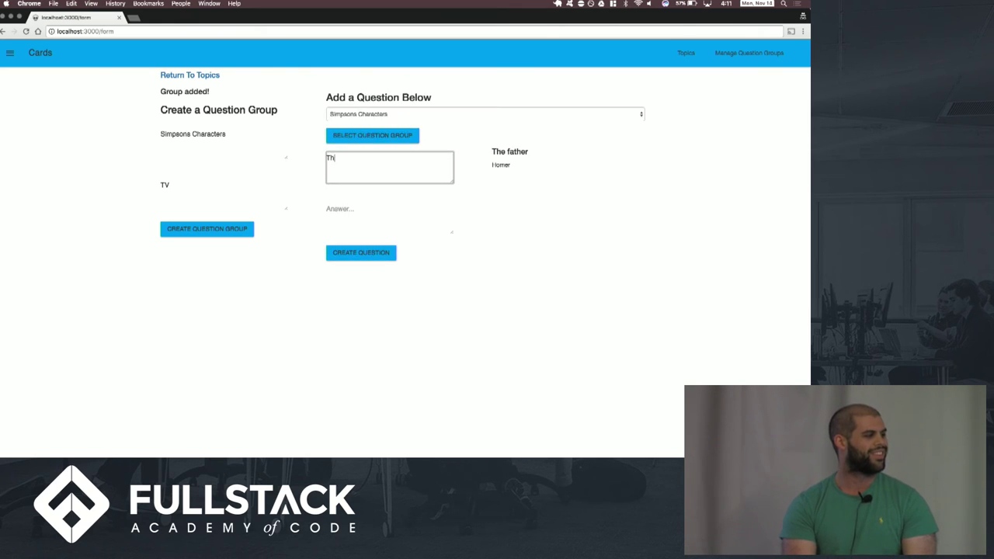
type("e mother")
key("Tab")
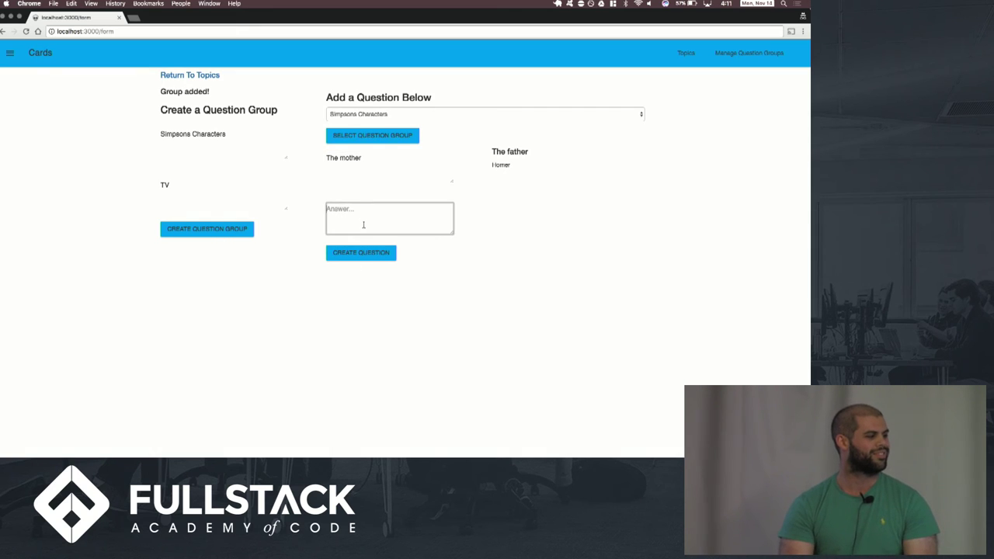
type("Marge")
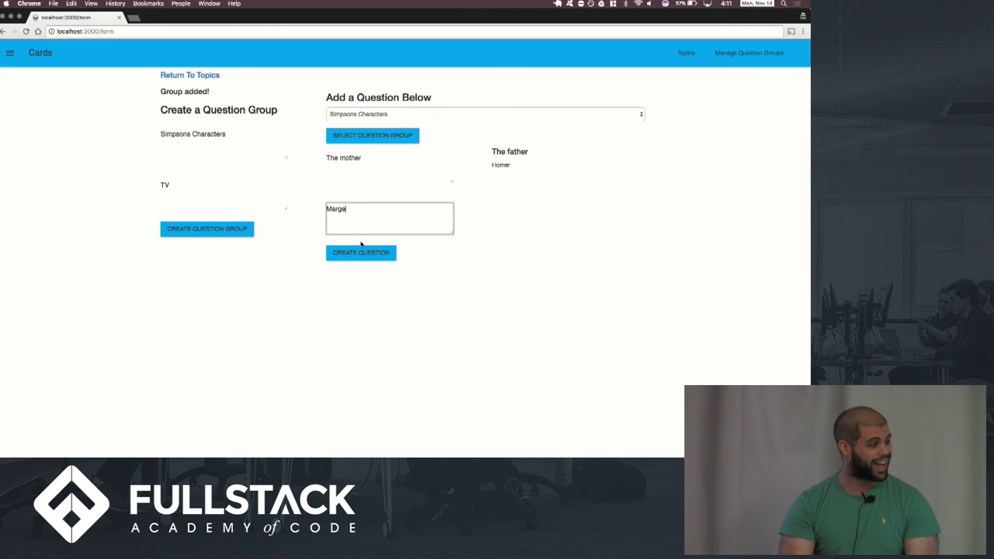
left_click(365, 254)
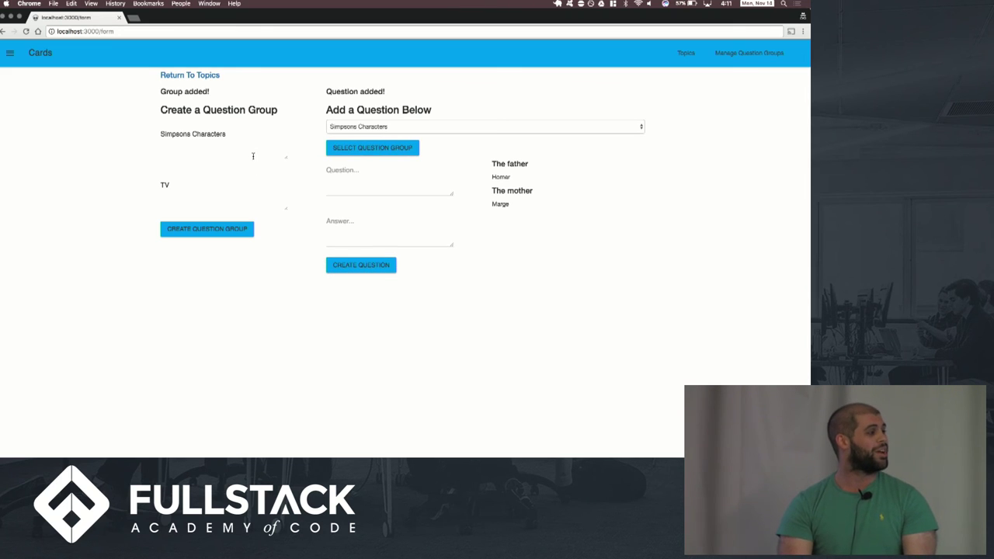
left_click(203, 76)
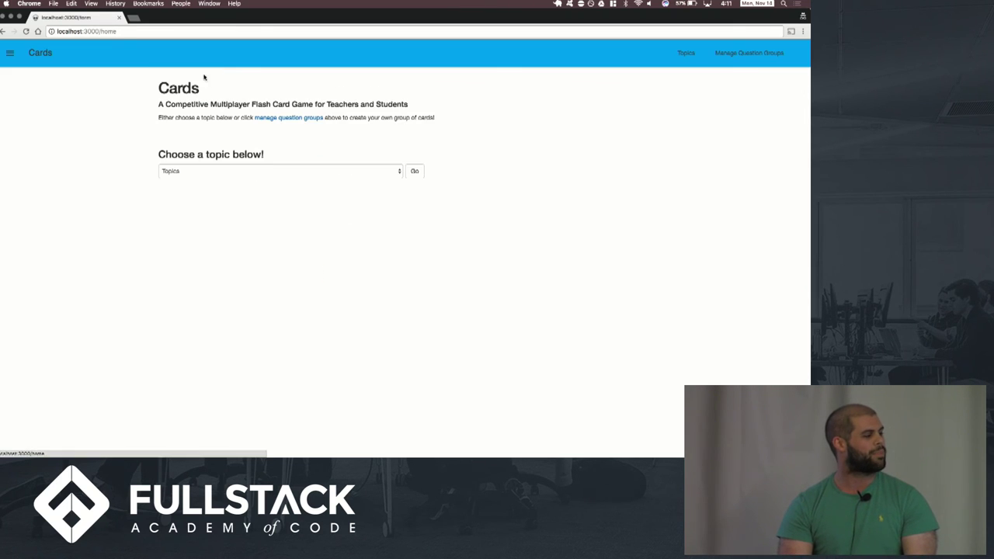
Start a game with the Simpsons Characters topic
left_click(248, 170)
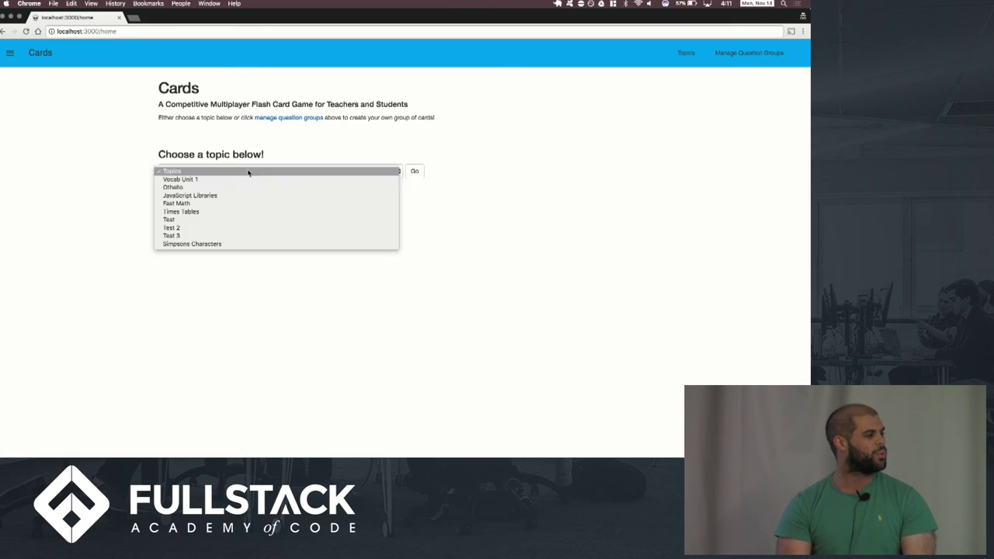
left_click(276, 244)
left_click(411, 172)
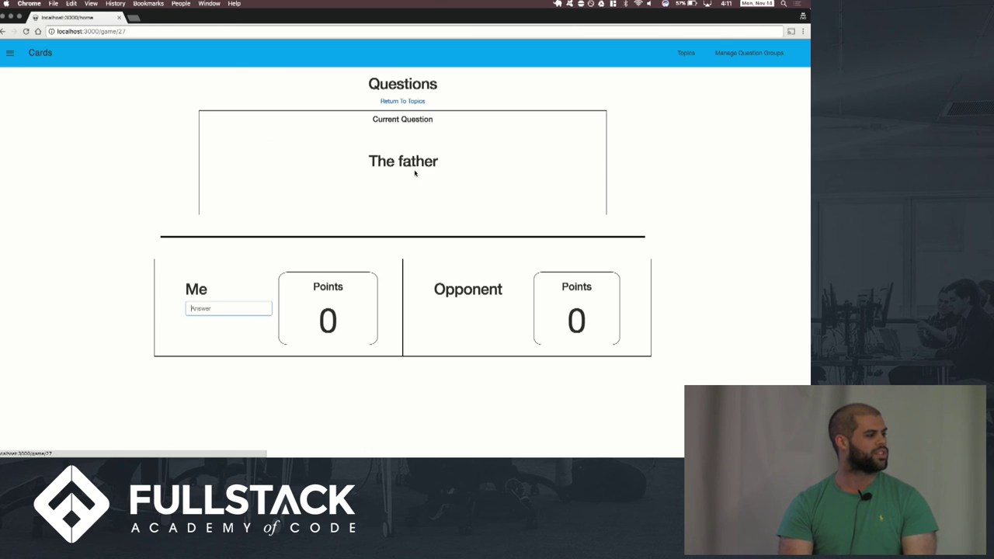
Answer 'The father' with 'Homer' to score 1 point
left_click(225, 308)
type("Homer")
key("Return")
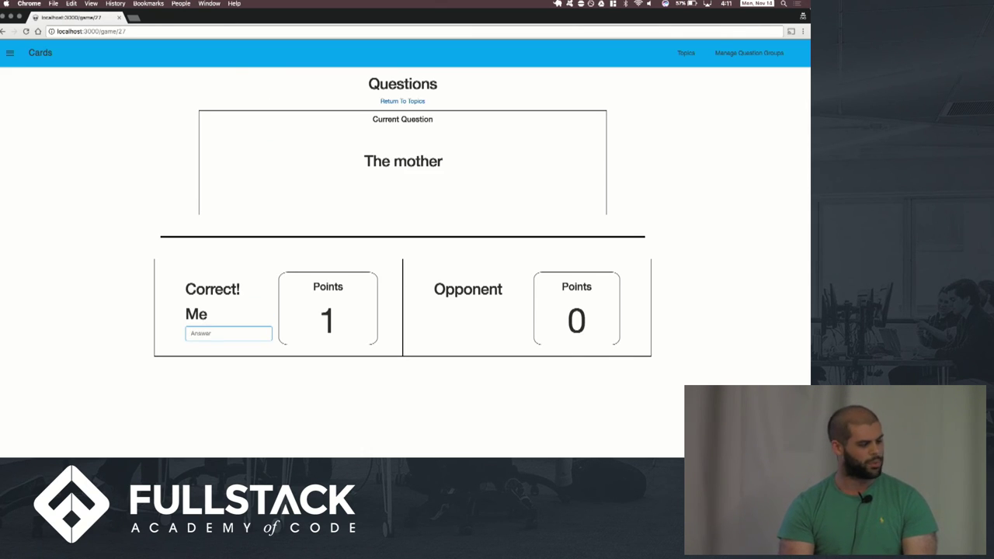
left_click(291, 196)
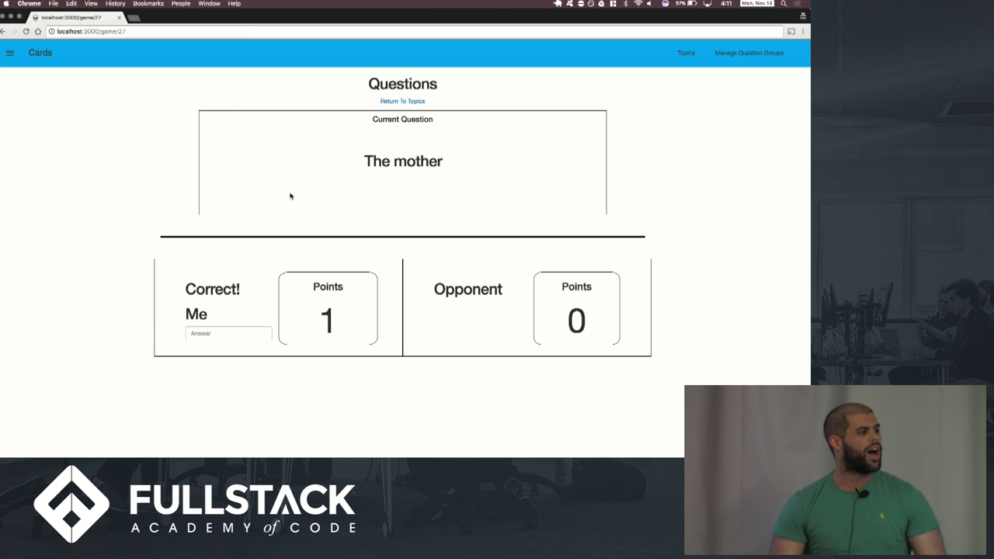